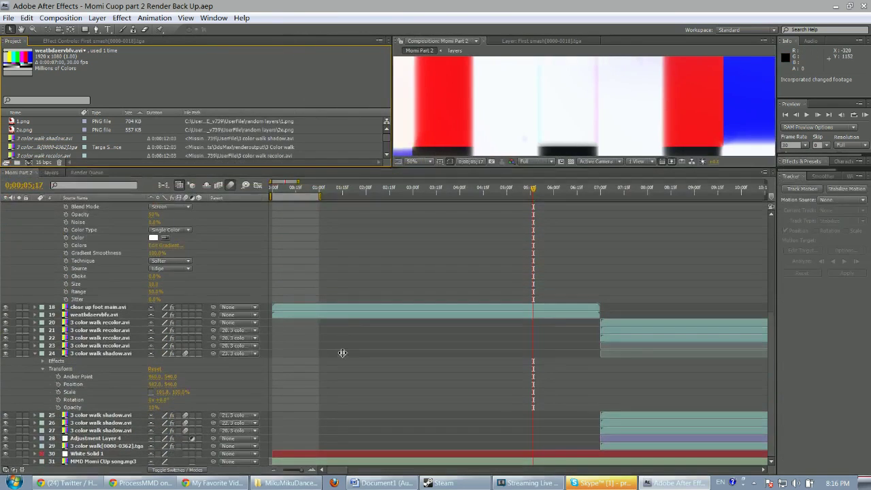
# - Zoom the Momi Part 2 timeline out and scroll its layer list back to the top
pyautogui.moveTo(301, 471); pyautogui.dragTo(292, 472)
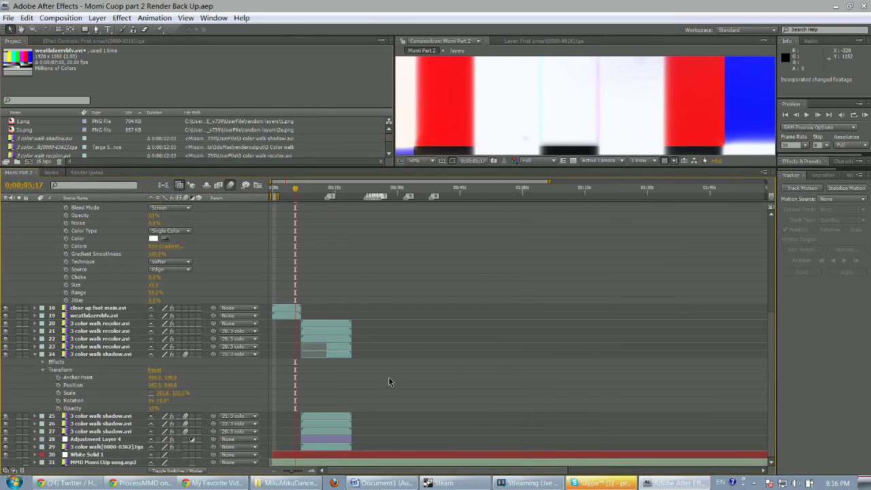
pyautogui.scroll(8, 482, 379)
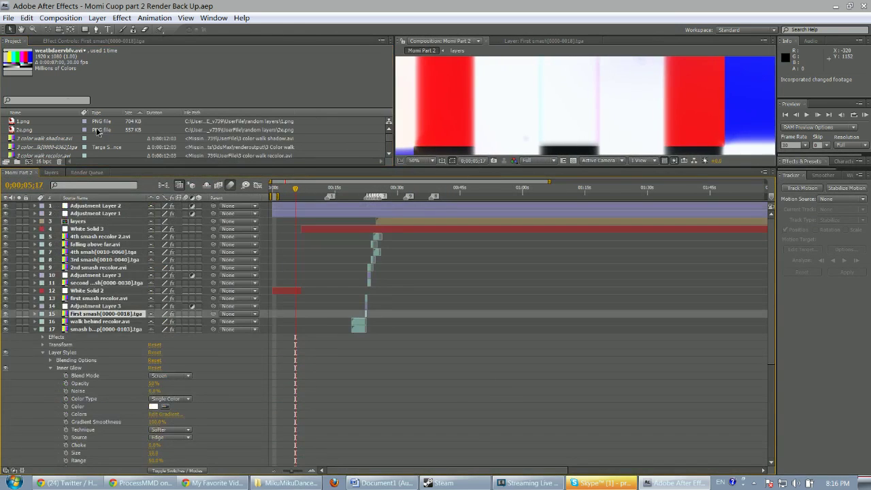
# - Open the project 'real part 3 before pre compose recolor back up' from the Templates folder
pyautogui.click(8, 18)
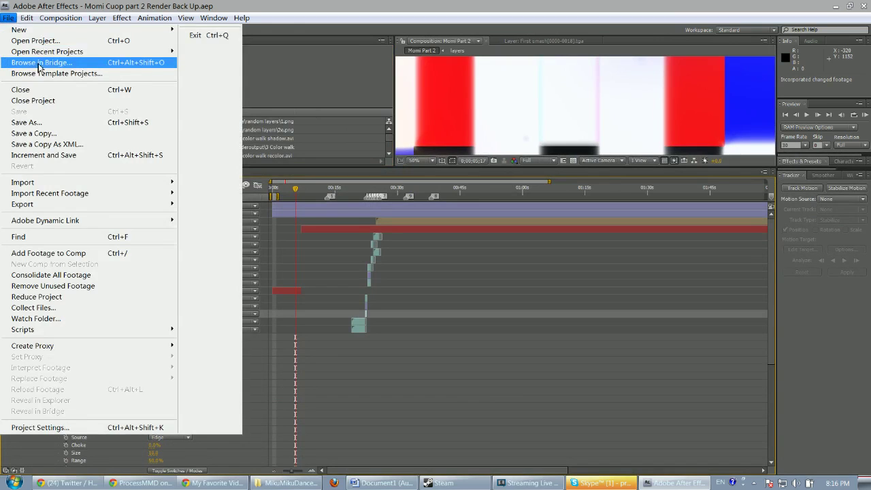
pyautogui.click(49, 42)
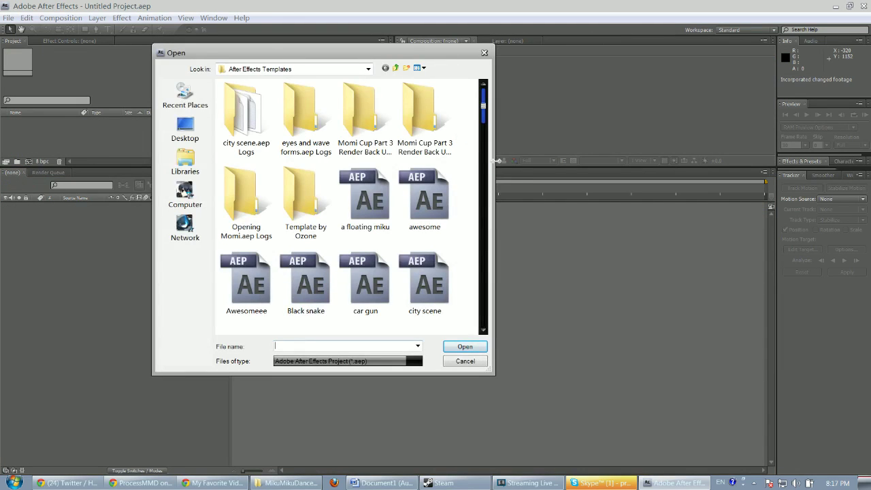
pyautogui.click(429, 226)
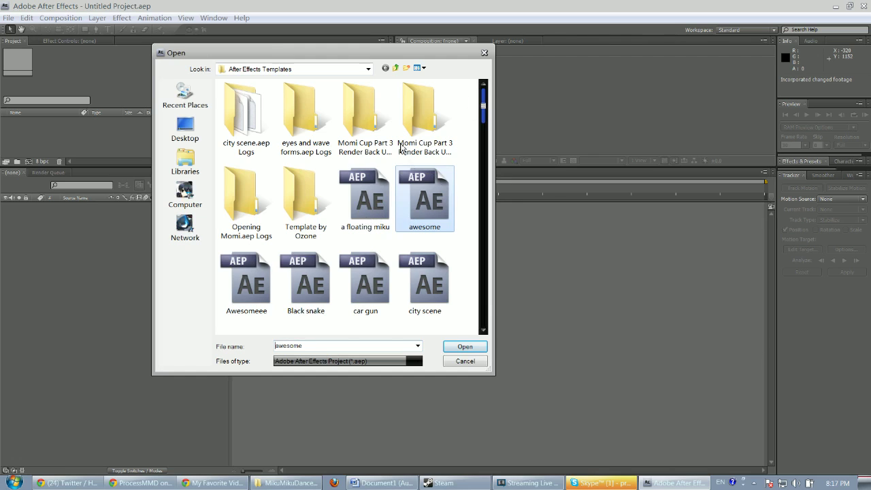
pyautogui.moveTo(484, 111)
pyautogui.mouseDown()
pyautogui.moveTo(489, 235)
pyautogui.moveTo(500, 271)
pyautogui.mouseUp()
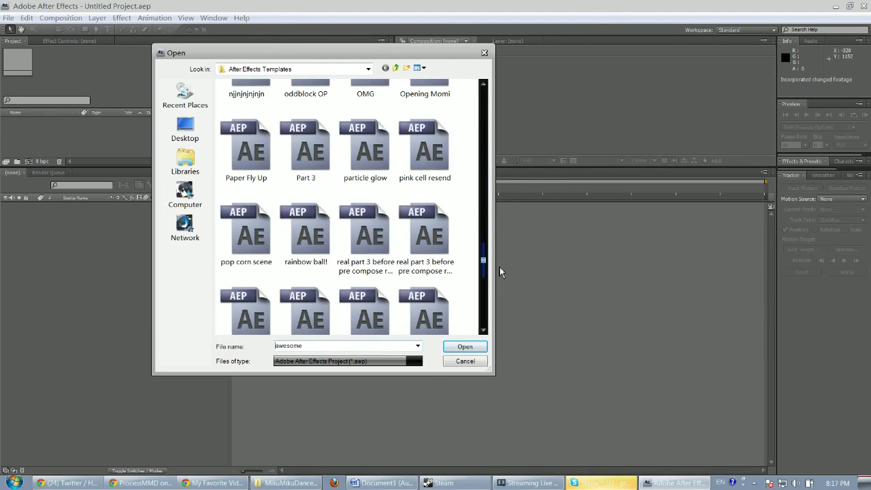
pyautogui.click(367, 238)
pyautogui.doubleClick(445, 253)
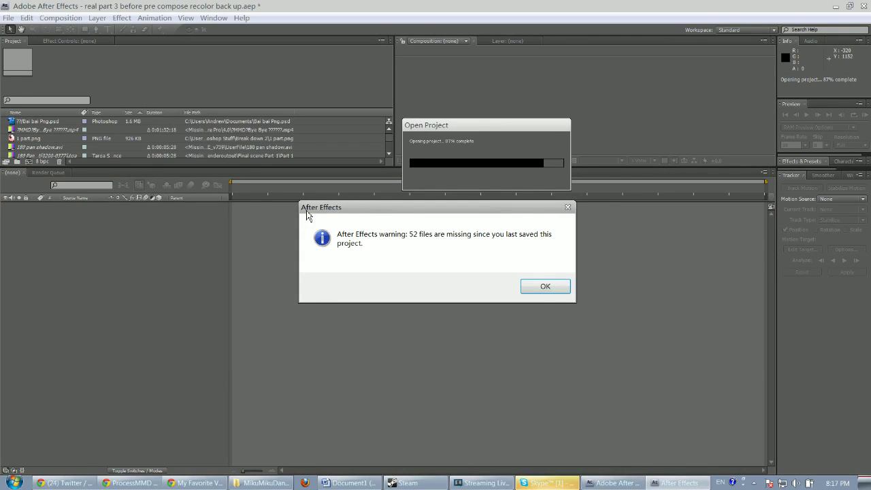
# - Dismiss the missing-files warning and zoom the Test 3 timeline out to show more layers
pyautogui.click(545, 286)
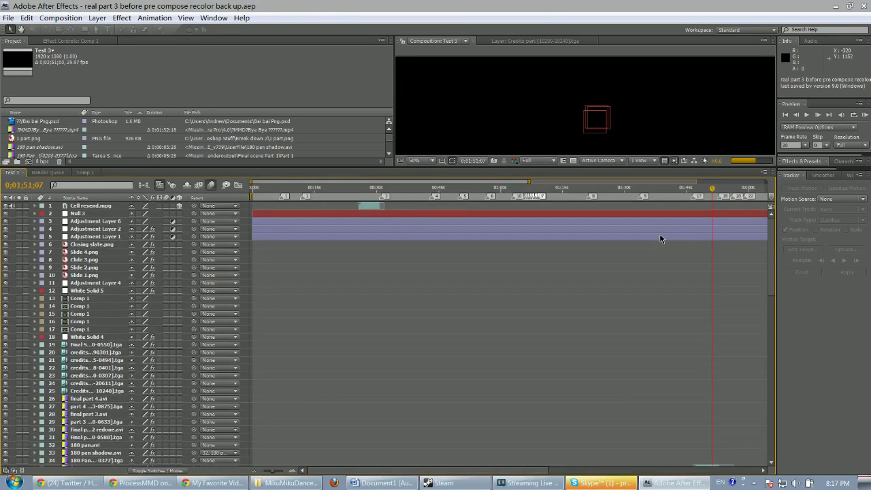
pyautogui.moveTo(272, 474); pyautogui.dragTo(266, 473)
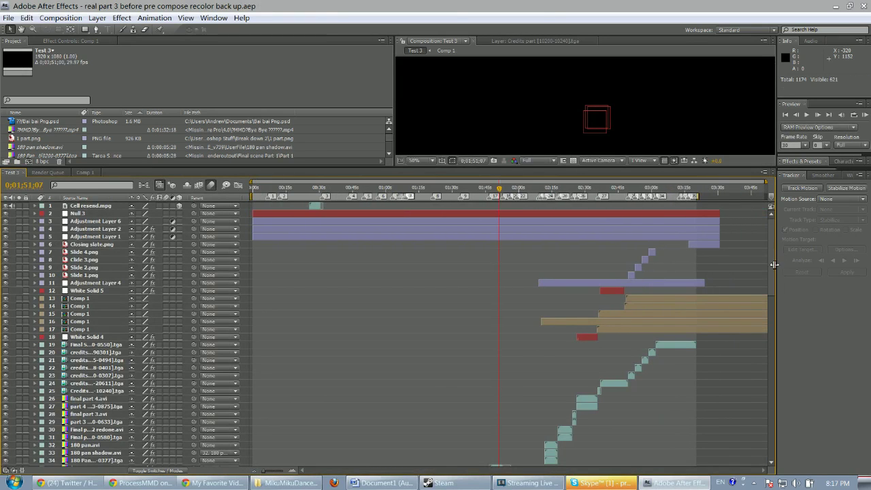
pyautogui.moveTo(773, 264); pyautogui.dragTo(763, 353)
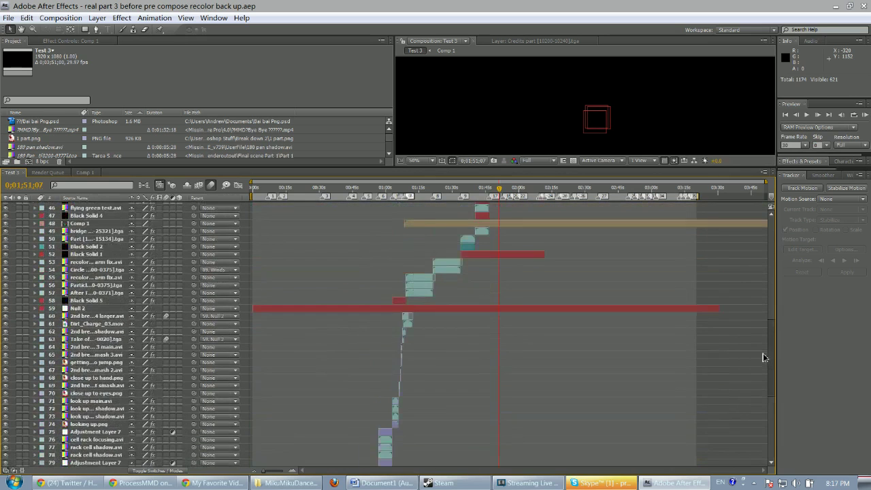
# - Inspect layers 62–64, including Take off[0000-0020].tga, then jump to 0;02;27;24
pyautogui.click(111, 332)
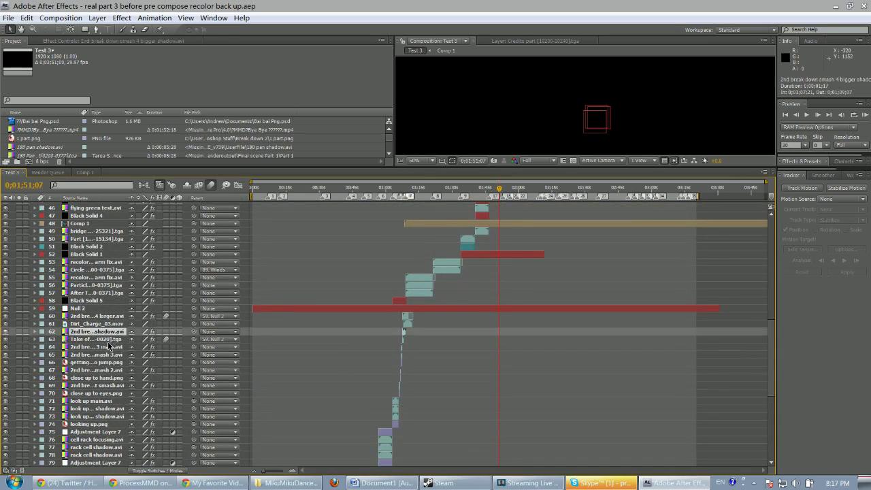
pyautogui.click(102, 347)
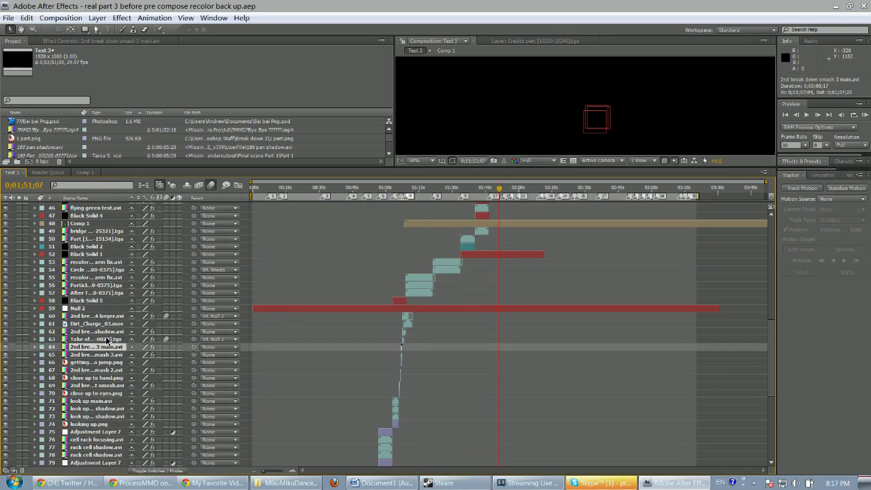
pyautogui.click(107, 340)
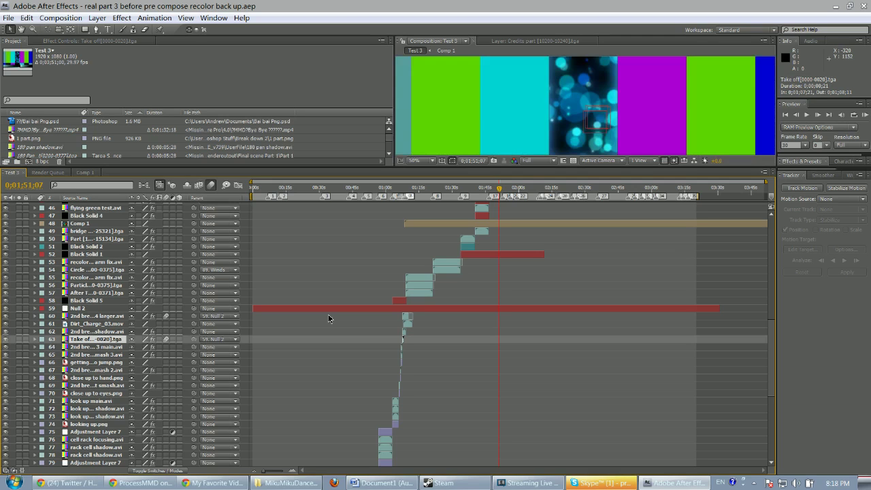
pyautogui.scroll(9, 328, 318)
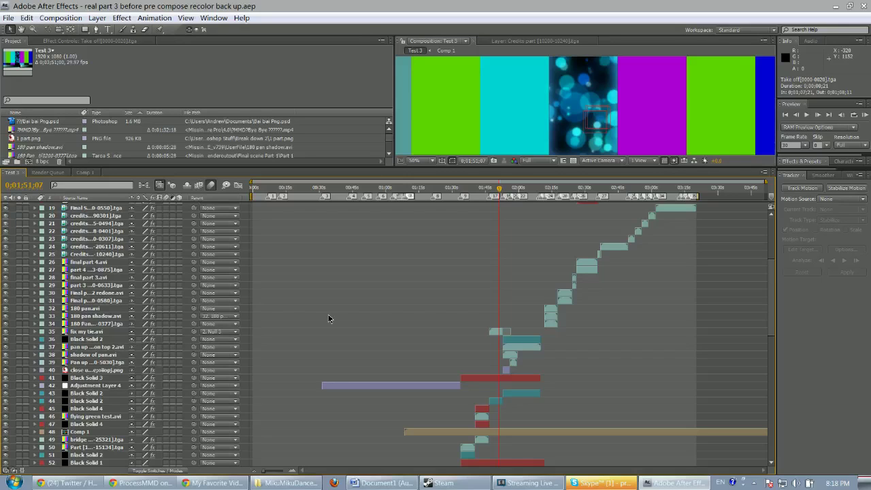
pyautogui.scroll(6, 328, 318)
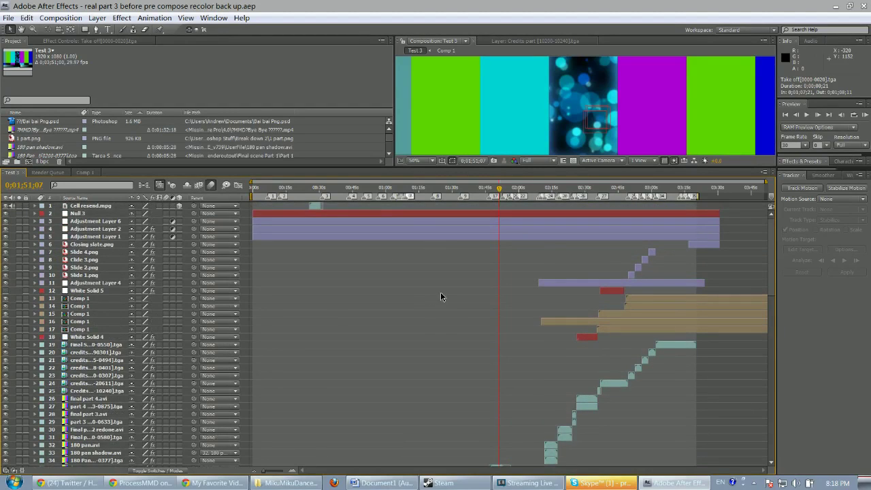
pyautogui.click(580, 188)
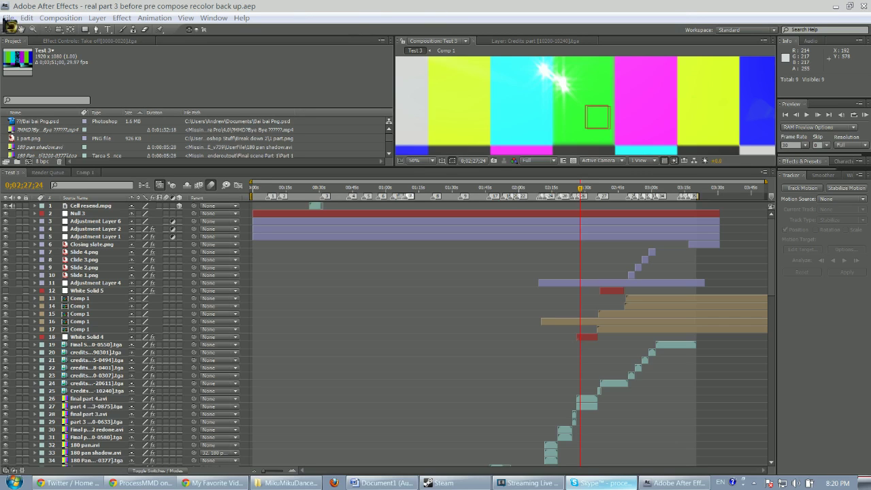
# - Open the recent project AFTER EFFECTS BETTER NOT FUCKING CRASH.aep
pyautogui.click(9, 18)
pyautogui.moveTo(61, 53)
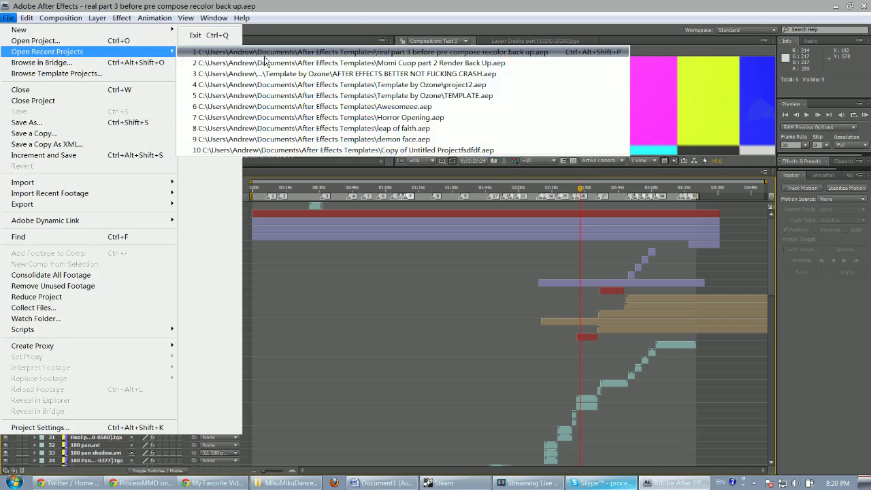
pyautogui.click(443, 73)
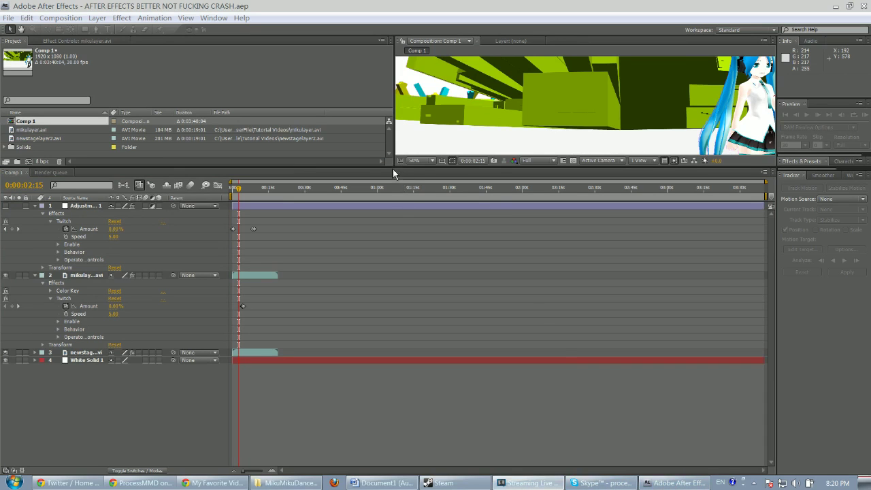
# - Enlarge the Comp 1 viewer, then select mikulayer.avi and duplicate it with Ctrl+D
pyautogui.moveTo(396, 168); pyautogui.dragTo(178, 360)
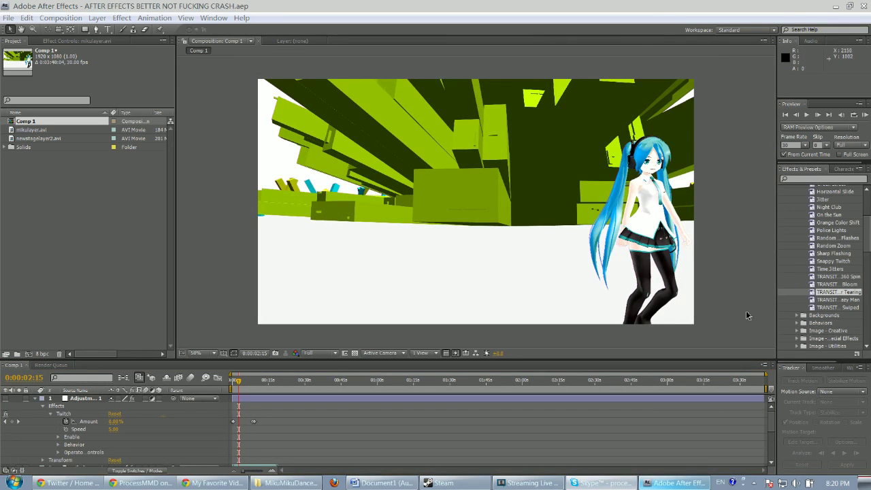
pyautogui.click(209, 197)
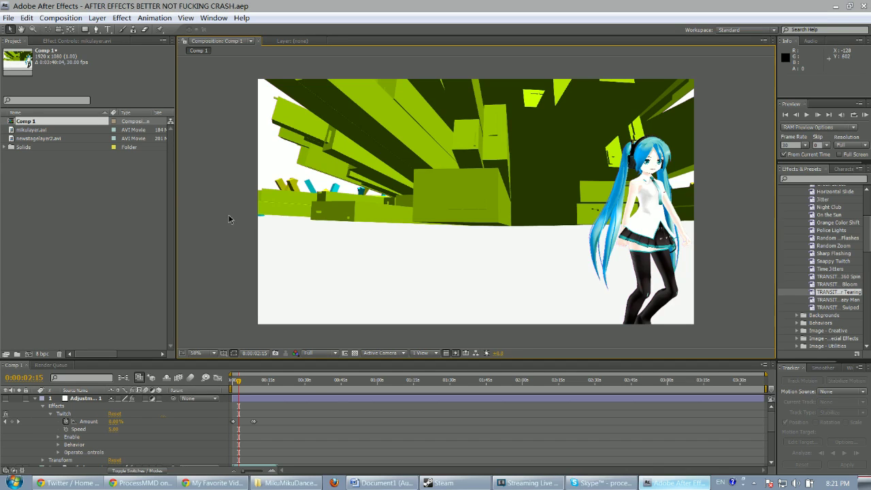
pyautogui.scroll(-4, 229, 218)
pyautogui.scroll(4, 229, 219)
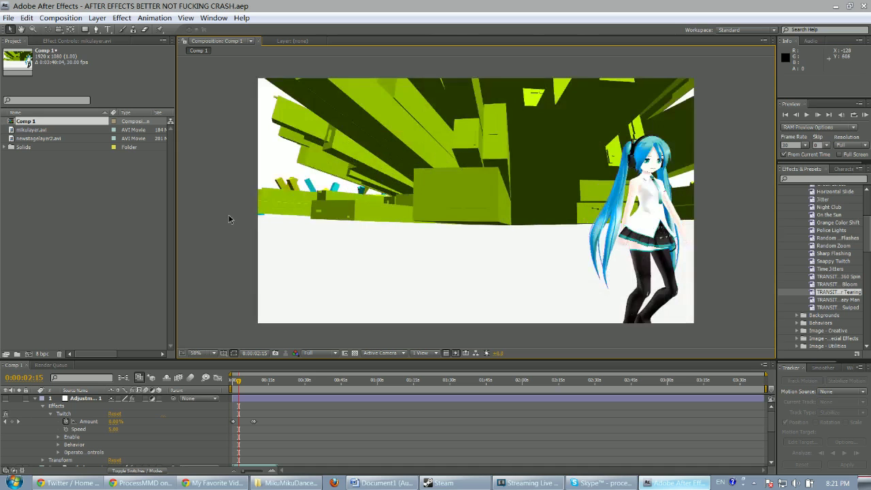
pyautogui.scroll(-3, 97, 412)
pyautogui.click(87, 423)
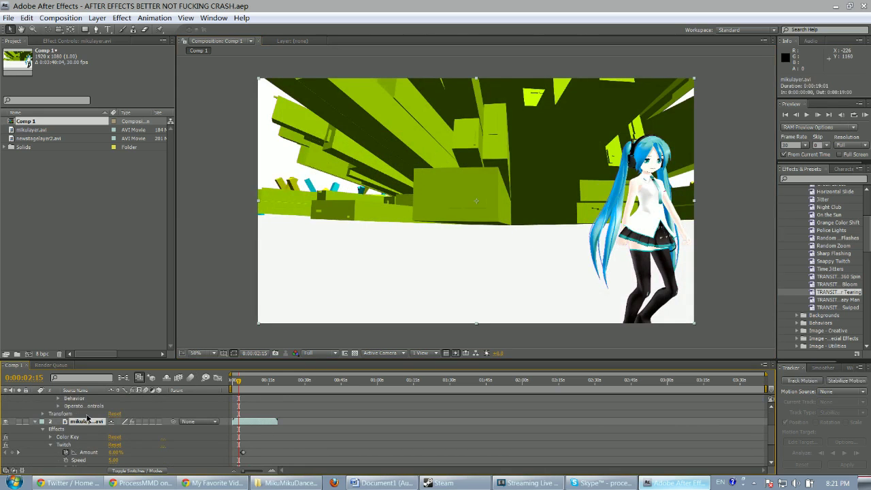
pyautogui.hotkey('ctrl', 'd')
pyautogui.hotkey('ctrl', 'd')
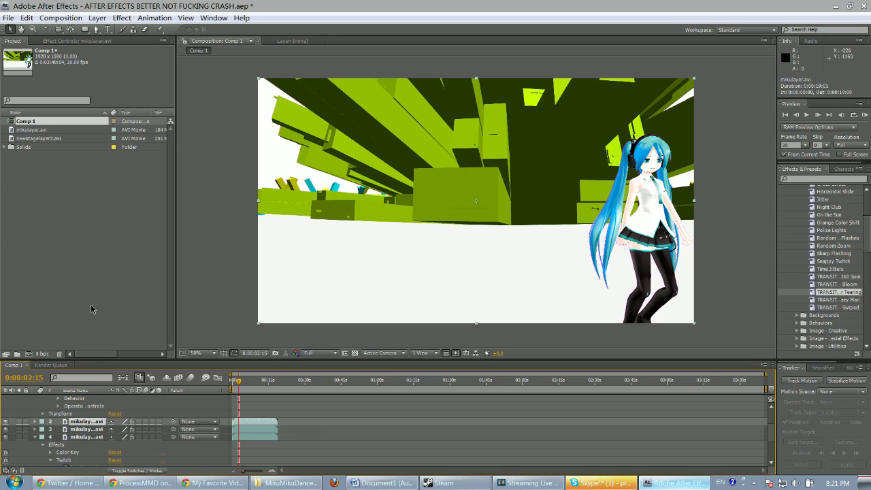
# - Expand layer 2's Effects and Transform groups to expose its Position property
pyautogui.click(37, 422)
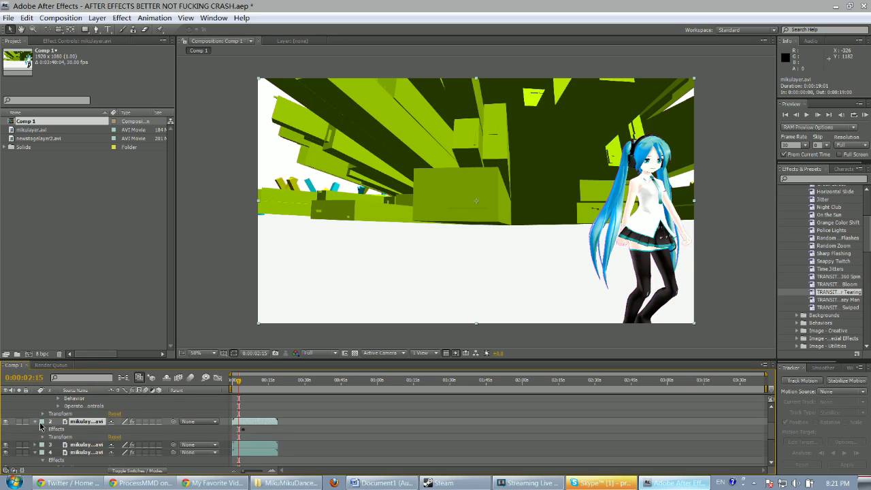
pyautogui.click(42, 429)
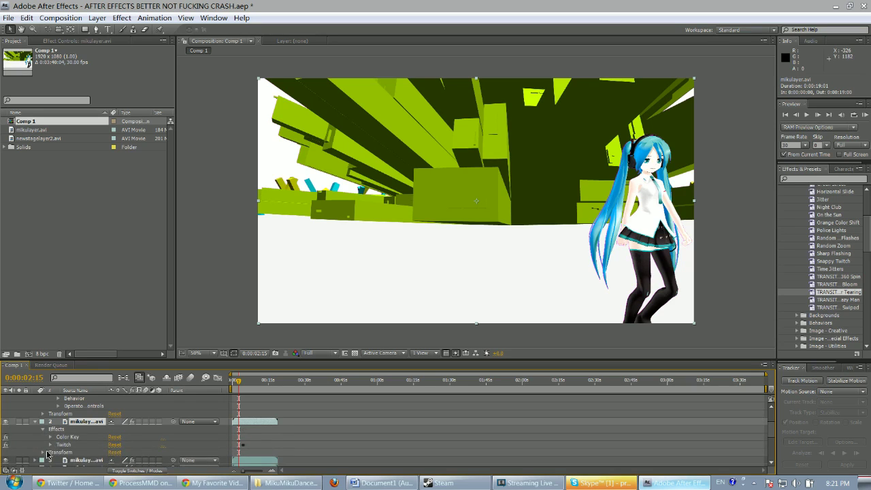
pyautogui.click(43, 453)
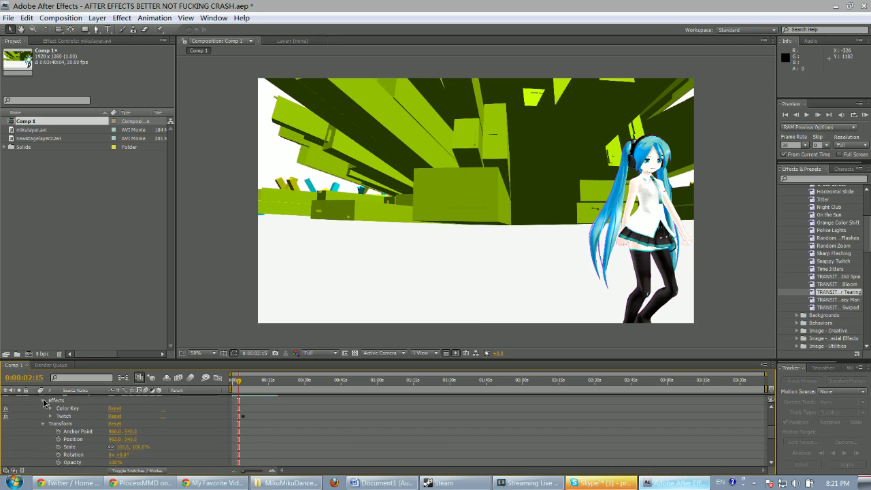
pyautogui.click(44, 403)
# - Shift layer 2's Position X left, undoing an accidental drag first
pyautogui.click(82, 425)
pyautogui.moveTo(132, 424); pyautogui.dragTo(4, 409)
pyautogui.hotkey('ctrl', 'z')
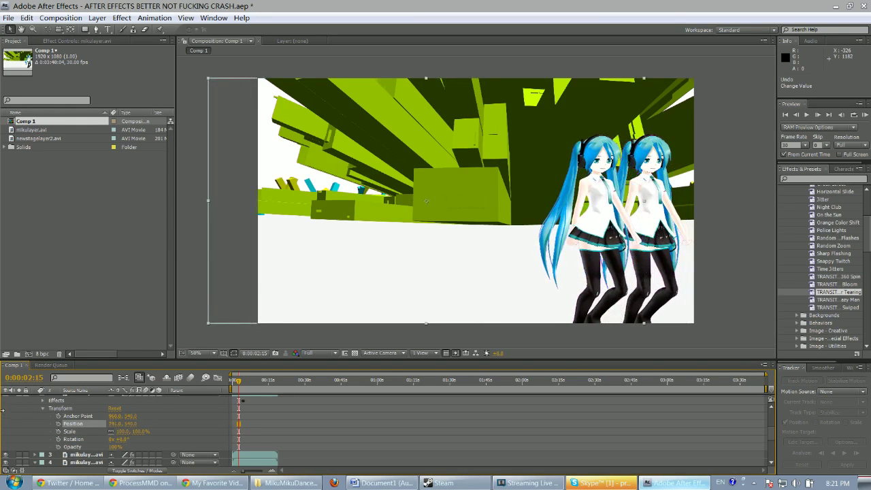
pyautogui.moveTo(112, 424); pyautogui.dragTo(82, 424)
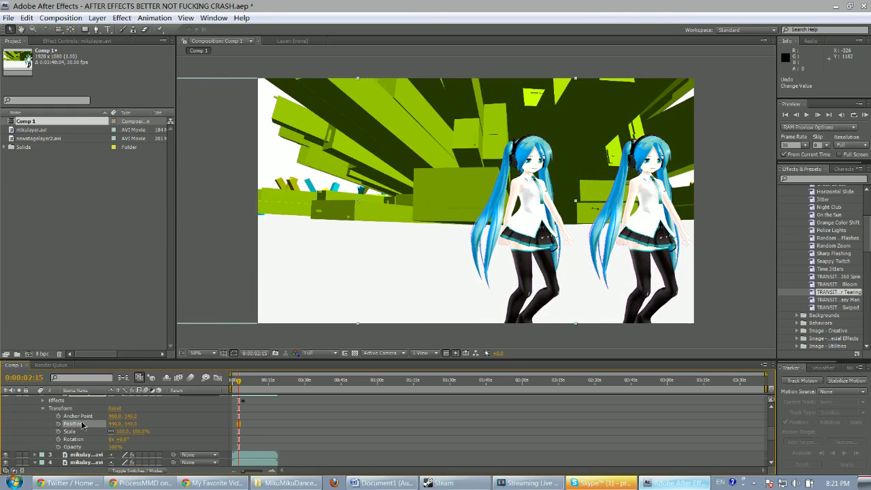
# - Move layer 3's Position between the other Mikus and preview the dance to 0:00:06:13
pyautogui.scroll(-1, 77, 444)
pyautogui.click(36, 433)
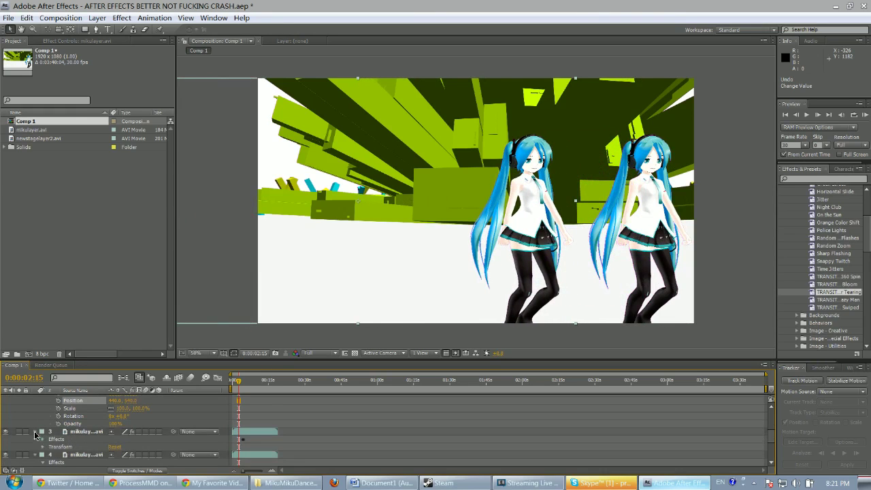
pyautogui.click(42, 446)
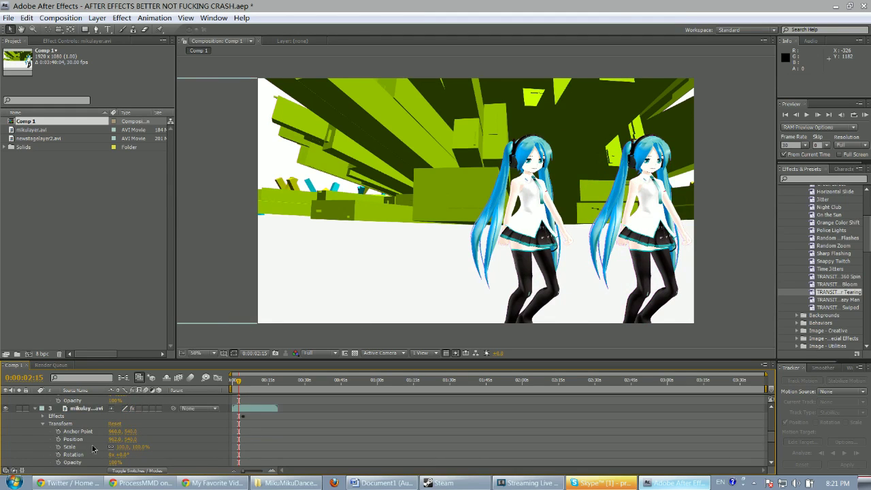
pyautogui.moveTo(113, 439)
pyautogui.mouseDown()
pyautogui.moveTo(89, 440)
pyautogui.moveTo(126, 441)
pyautogui.moveTo(102, 442)
pyautogui.mouseUp()
pyautogui.click(245, 383)
pyautogui.moveTo(246, 385); pyautogui.dragTo(251, 385)
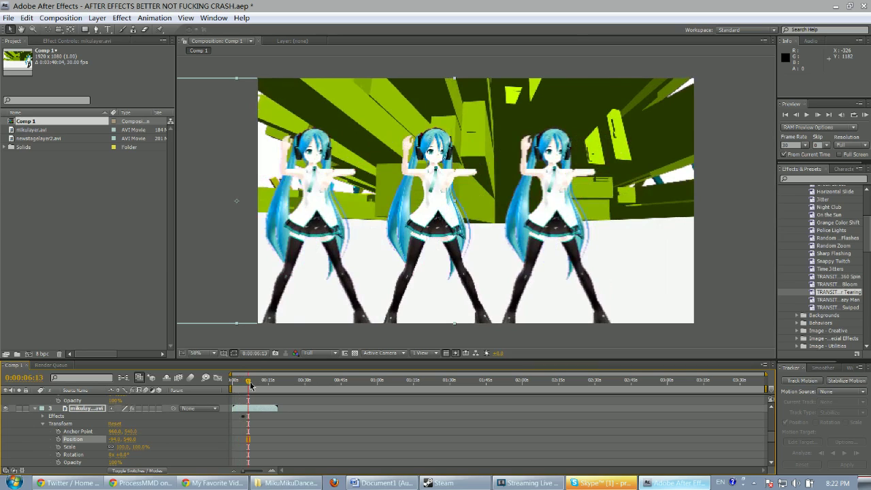